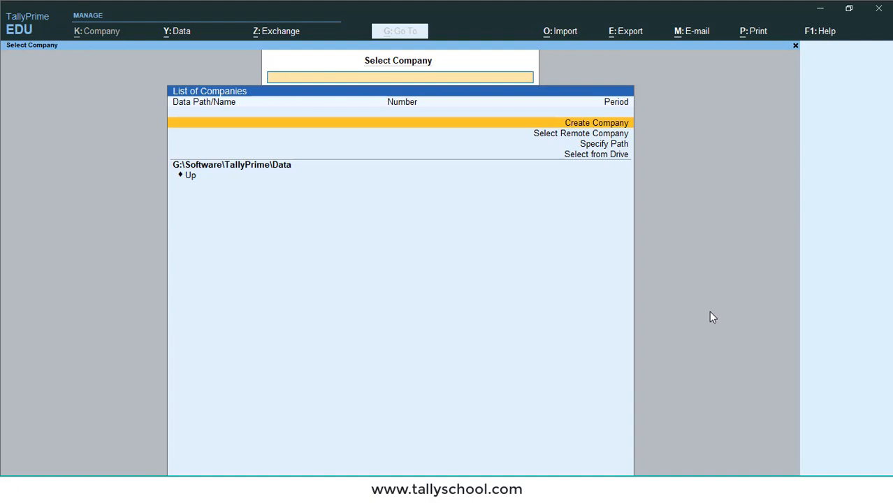
- Start a new company named TallySchool and set its state to Gujarat
key("Return")
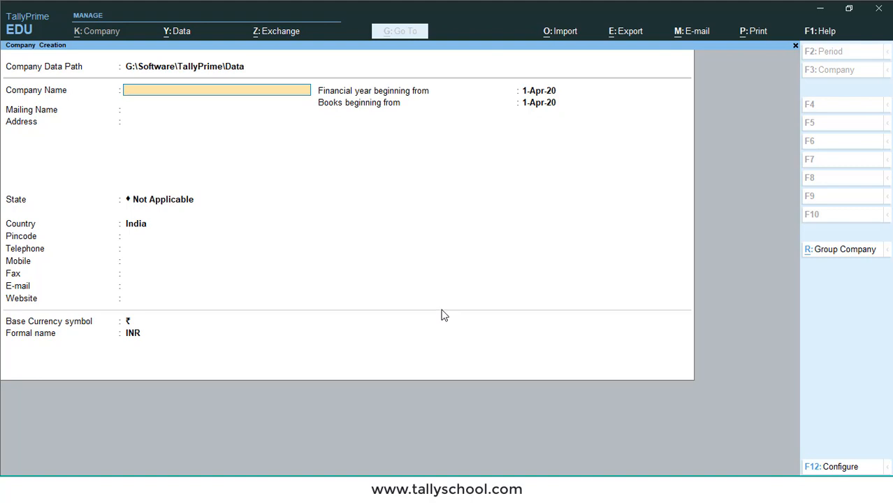
type("TallySchool")
key("Return")
key("Return")
key("Return")
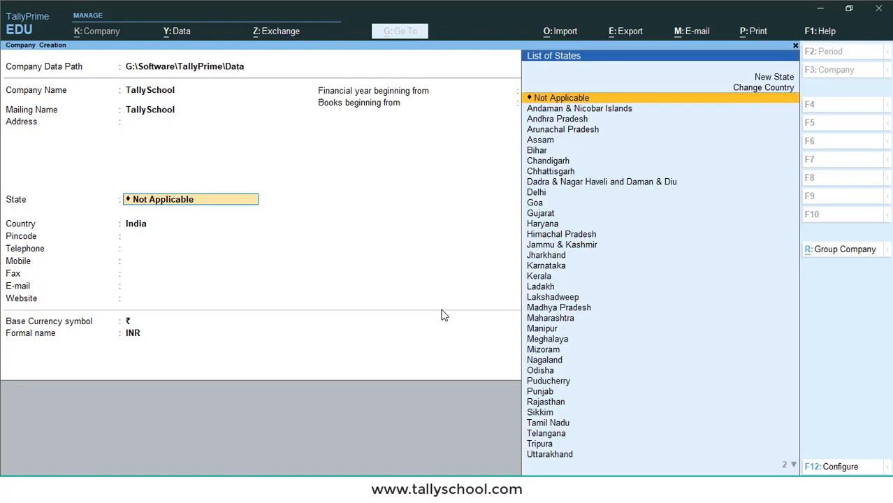
type("Guj")
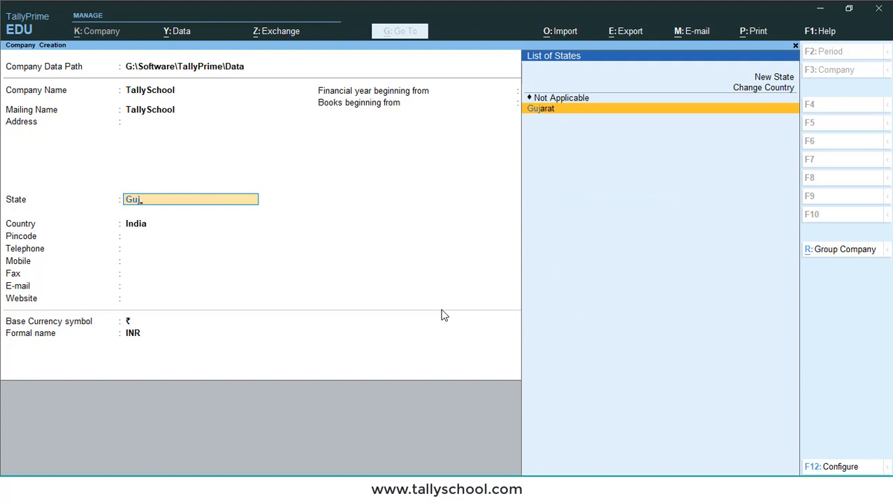
key("Return")
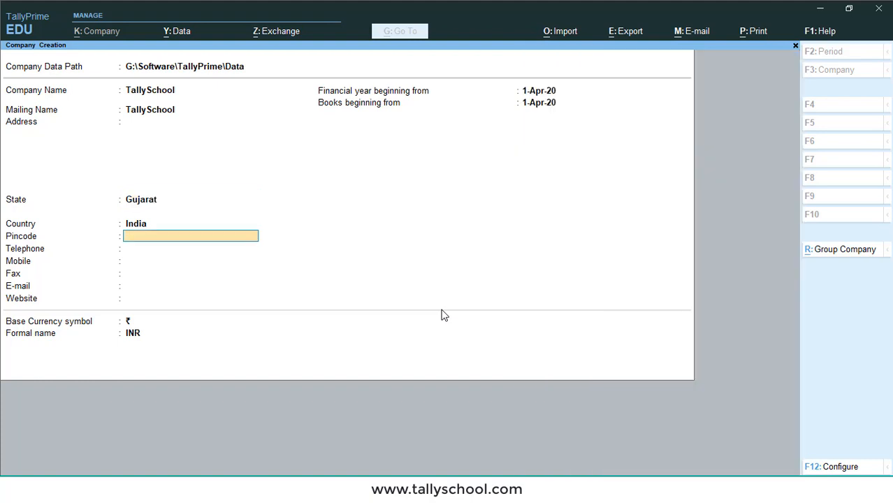
- Leave the contact fields blank, keep the ₹ symbol and INR as base currency, and accept the company creation
key("Return")
key("Return")
key("Return")
key("Return")
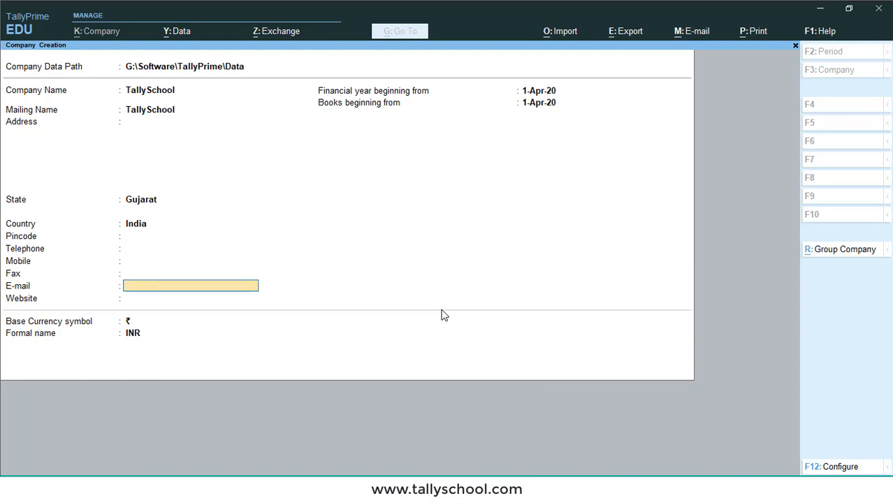
key("Return")
key("Return")
key("Return")
key("Return")
key("Return")
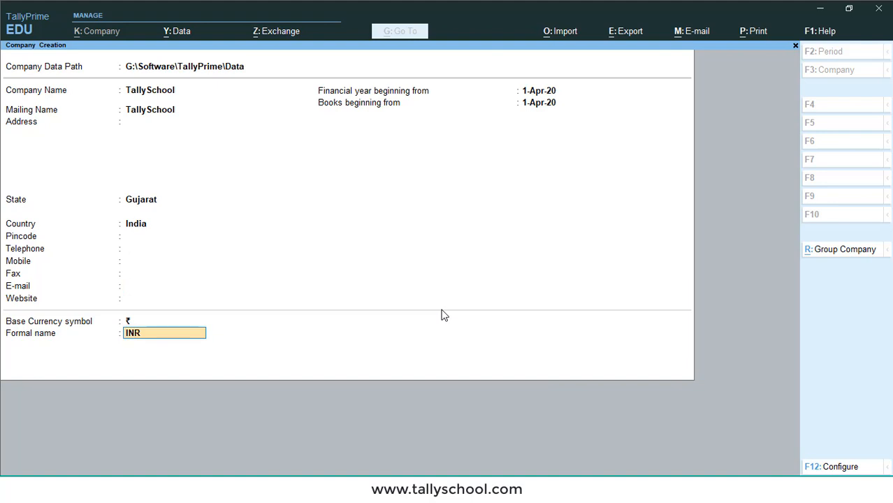
key("Return")
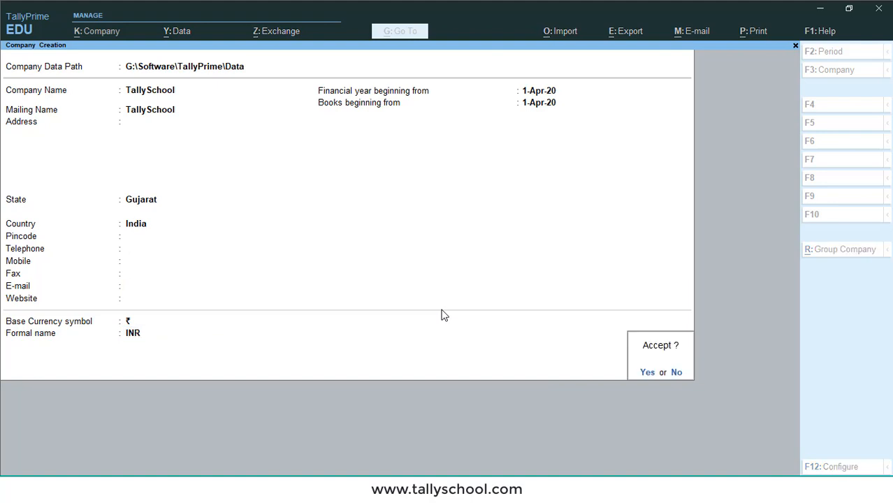
key("Return")
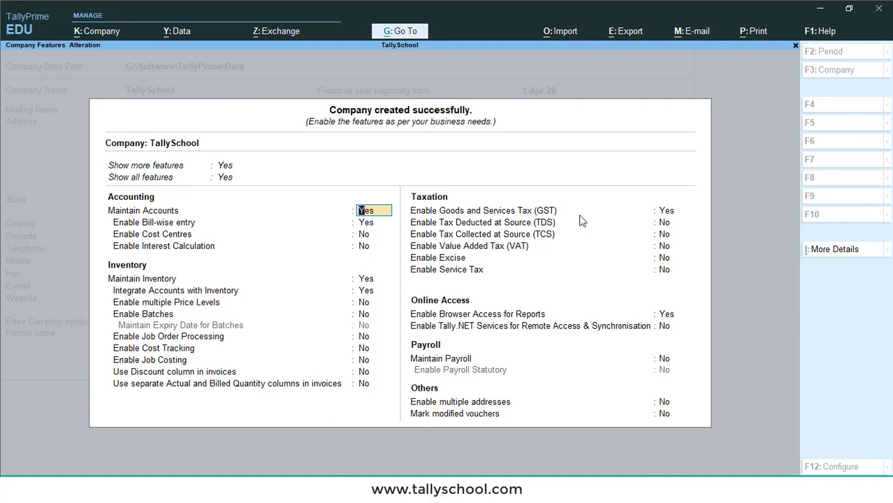
- Open the company's GST details and accept Gujarat, Regular registration, No for Assessee of Other Territory, and 1-Apr-20 as applicability date
left_click(673, 211)
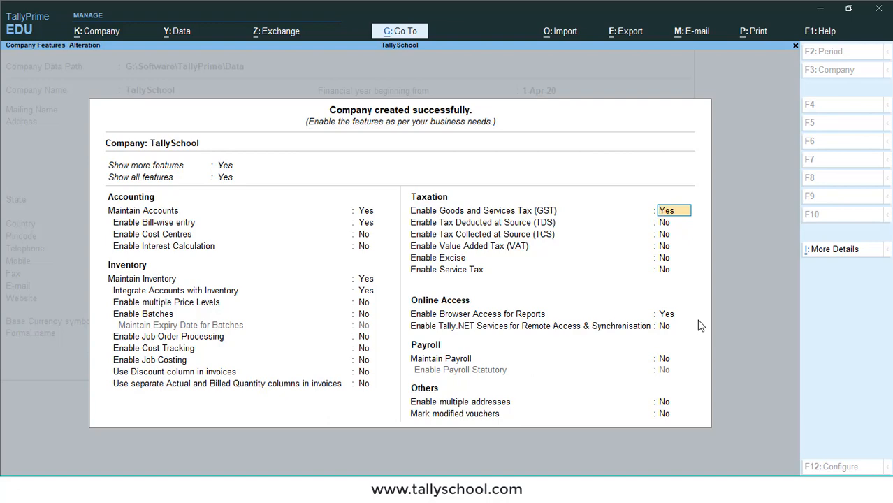
key("Return")
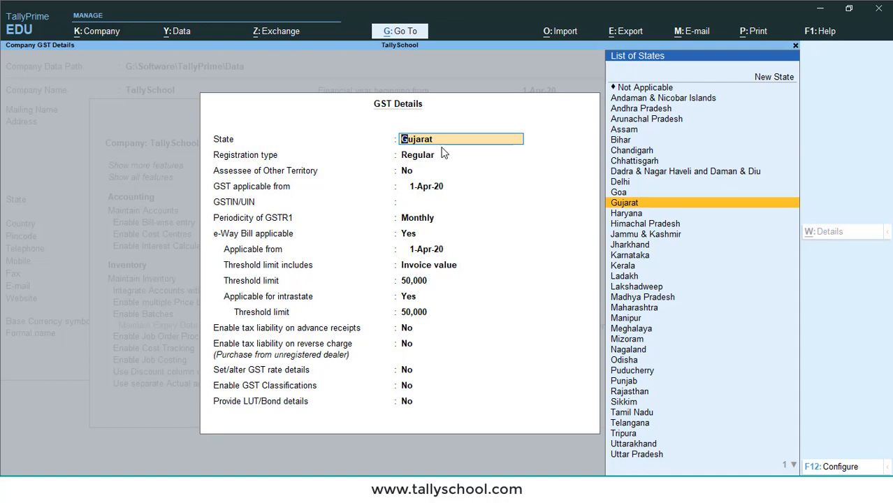
key("Return")
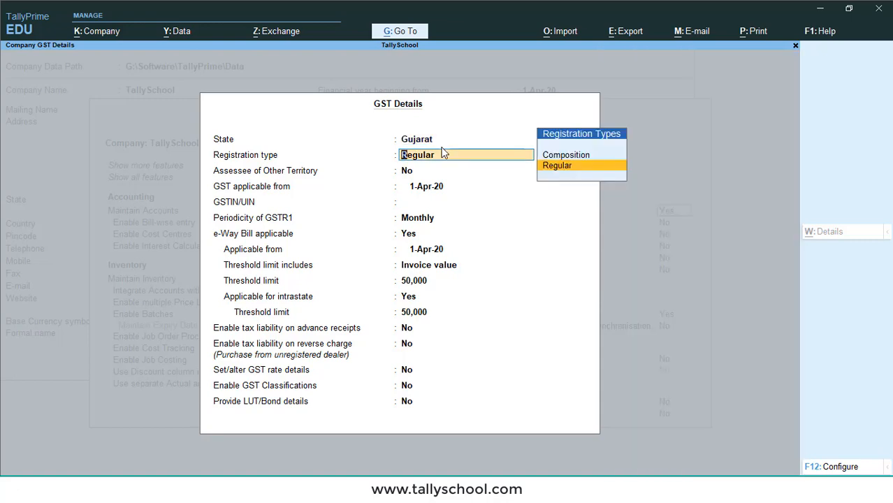
key("Return")
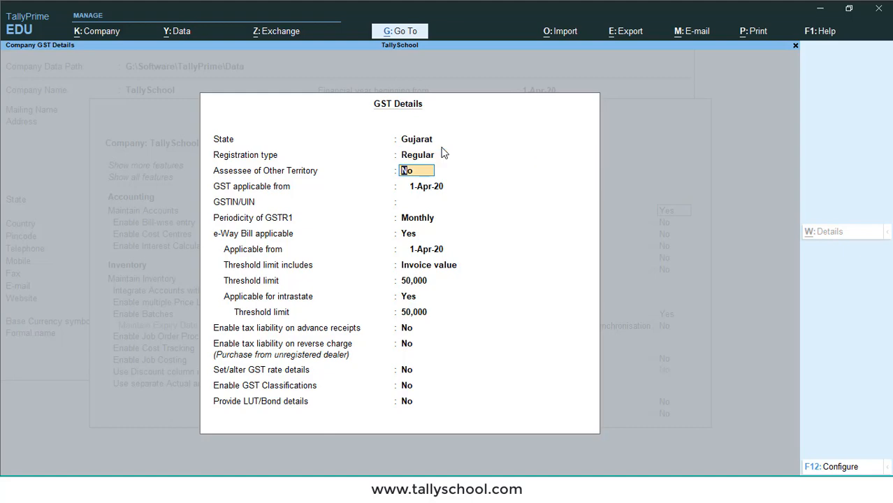
key("Return")
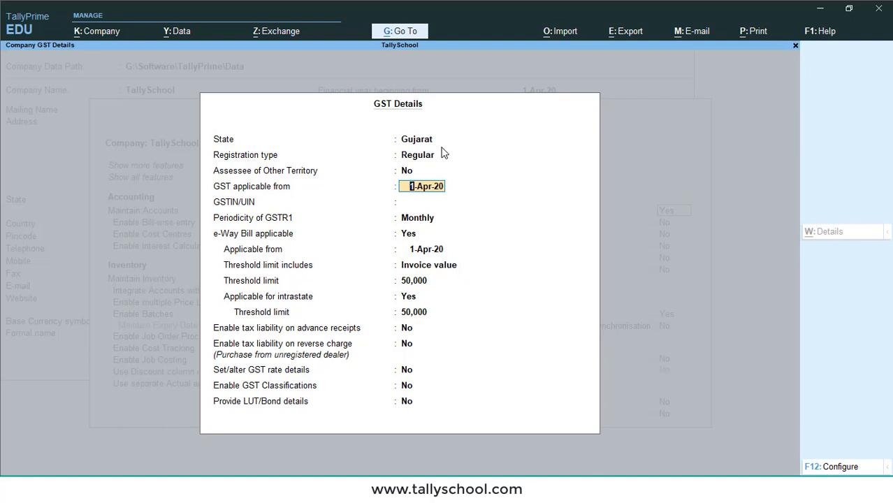
key("Return")
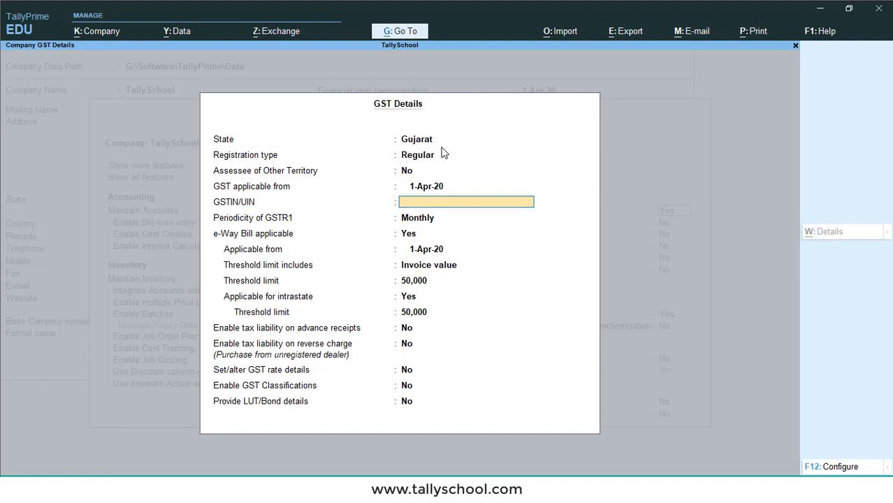
- Leave the GSTIN/UIN blank and set the periodicity of GSTR1 to Quarterly
key("Return")
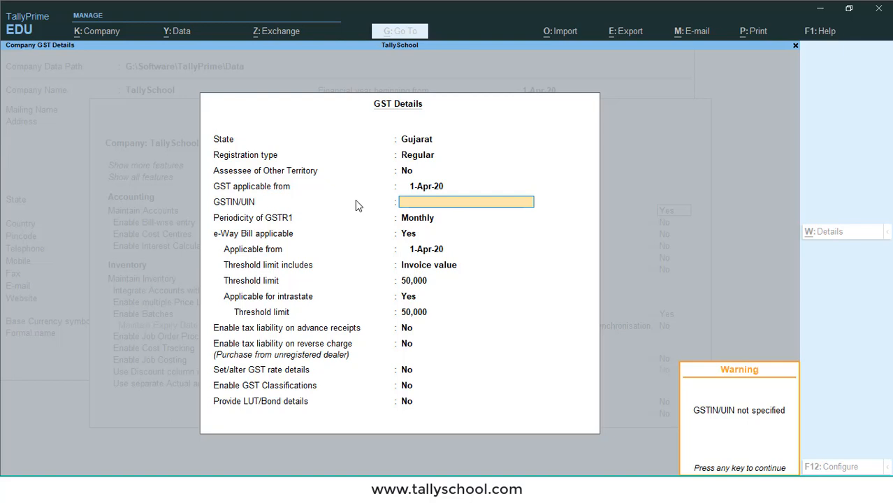
key("Return")
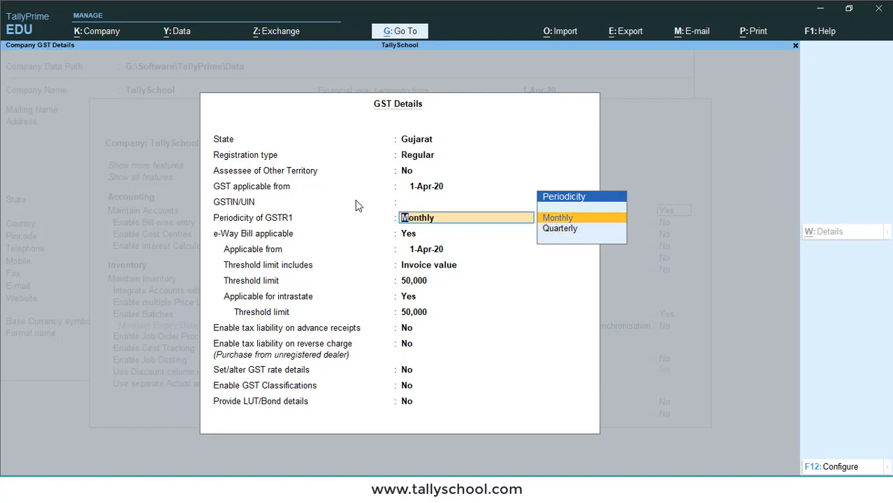
key("Down")
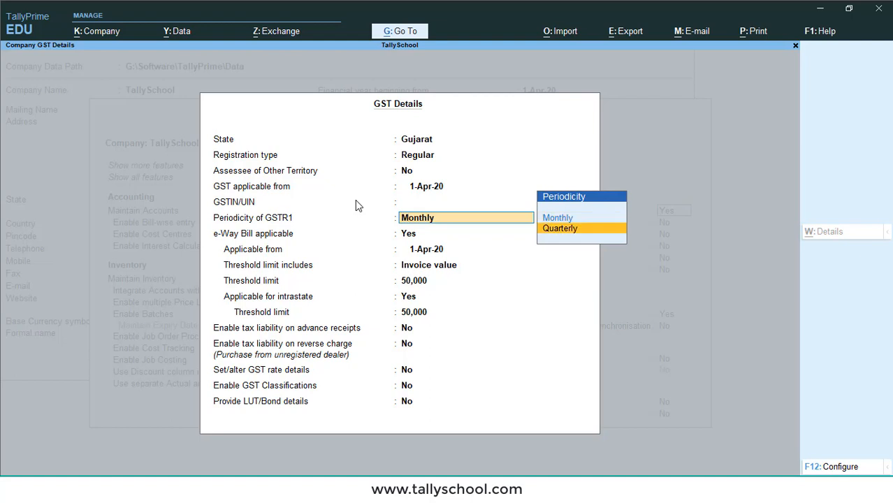
key("Return")
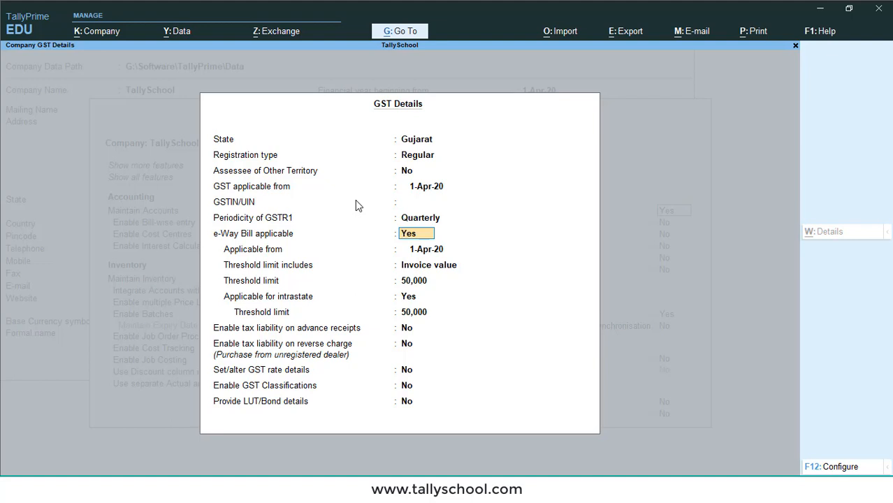
- Keep e-Way Bill applicable from 1-Apr-20 on Invoice value, with a 50,000 threshold limit both generally and for intrastate
key("Return")
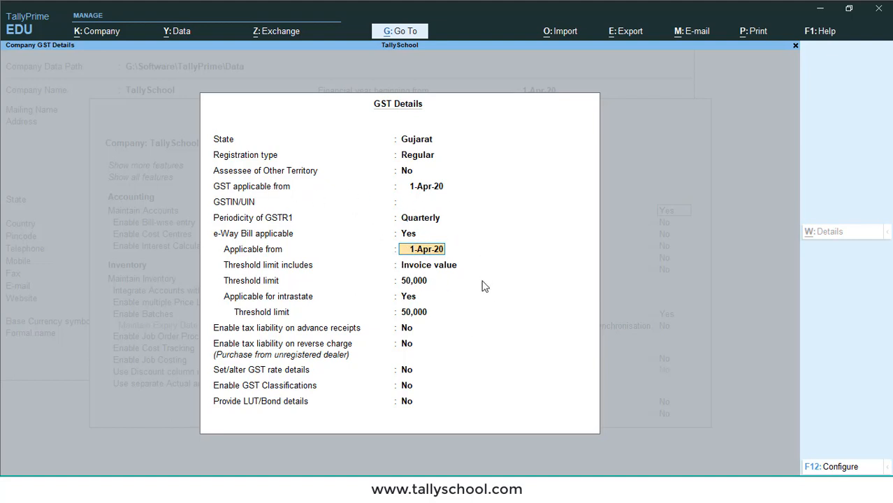
key("Return")
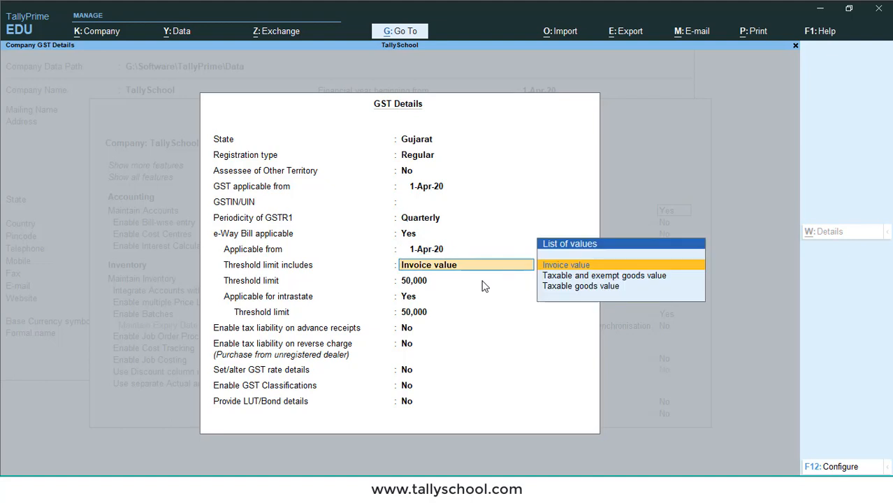
key("Down")
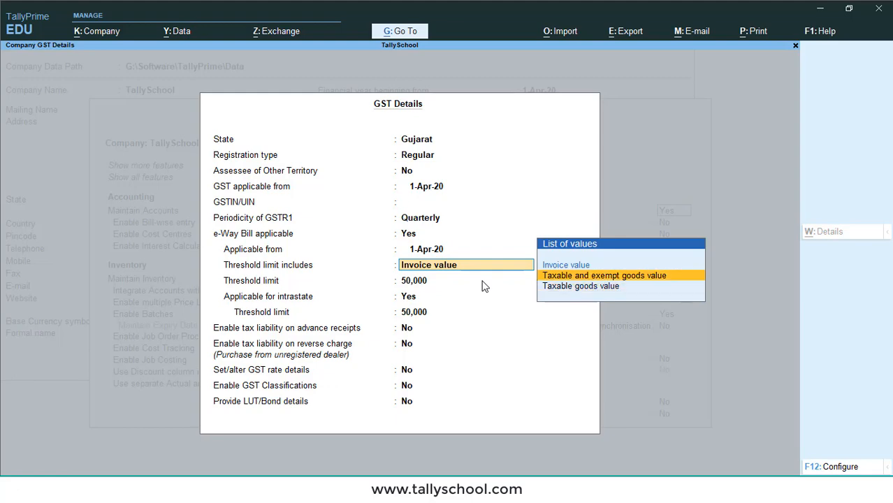
key("Up")
key("Return")
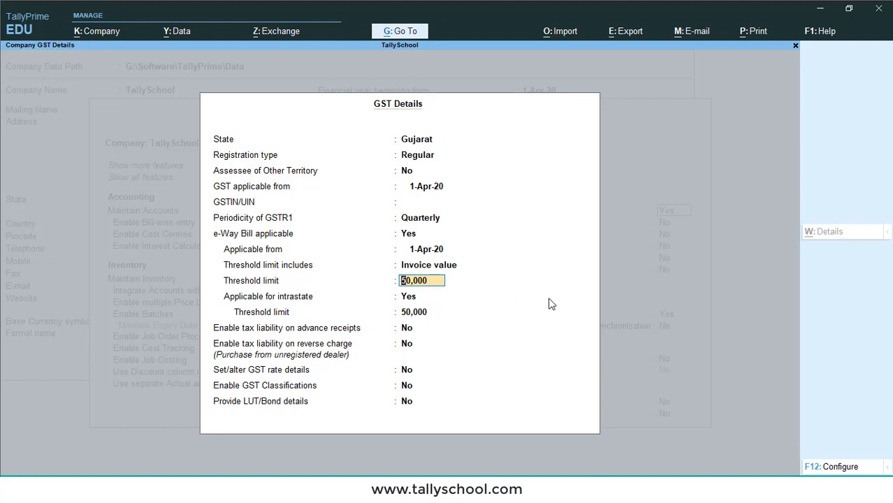
key("Return")
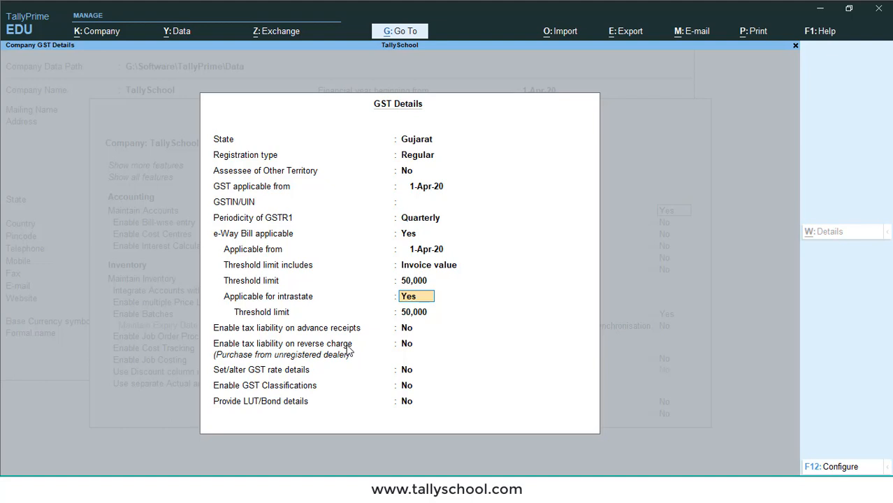
key("Return")
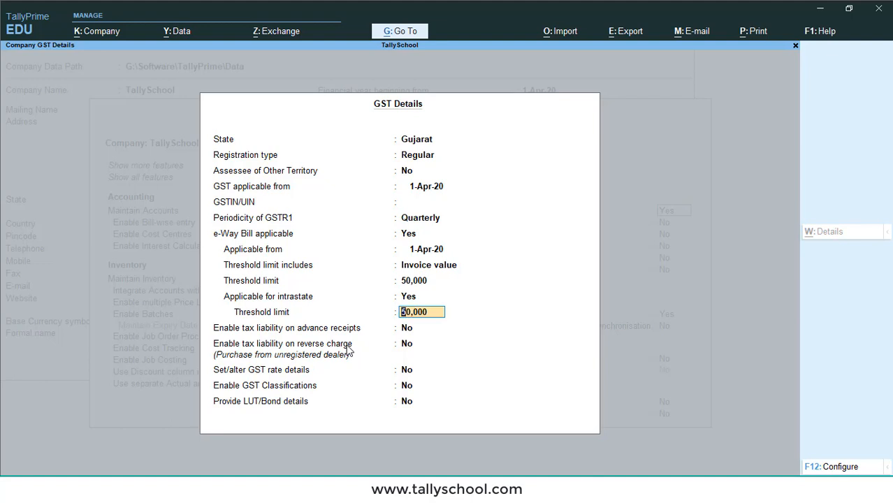
key("Return")
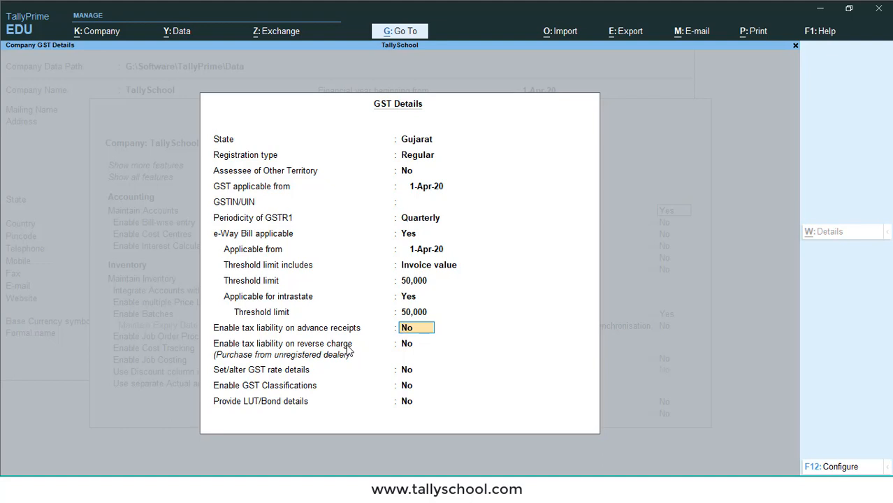
- Keep tax liability on advance receipts at No and enable tax liability on reverse charge
key("Return")
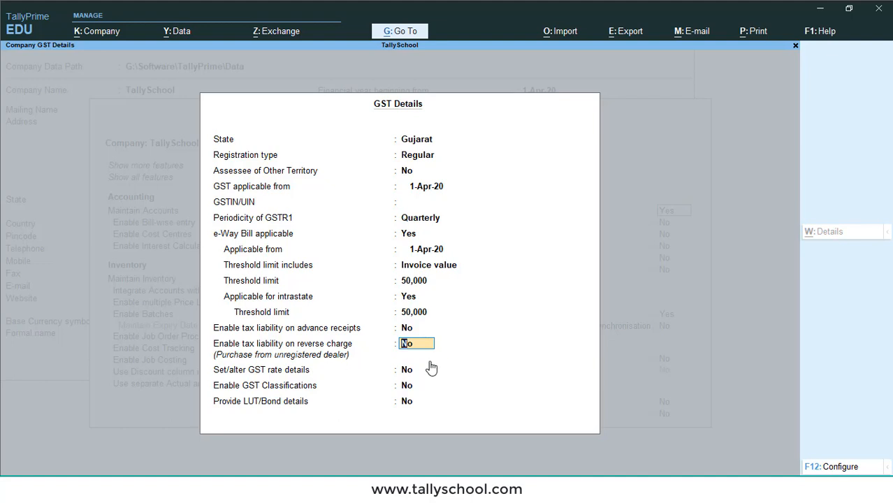
type("y")
key("Return")
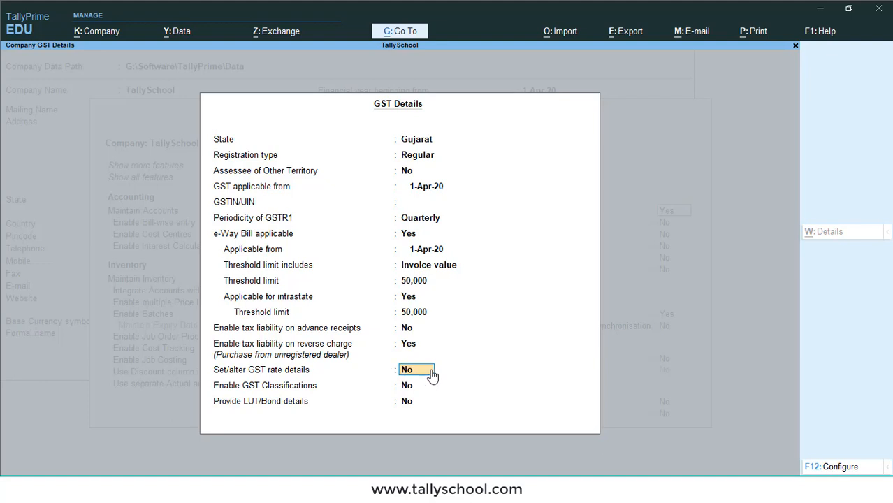
type("y")
key("Return")
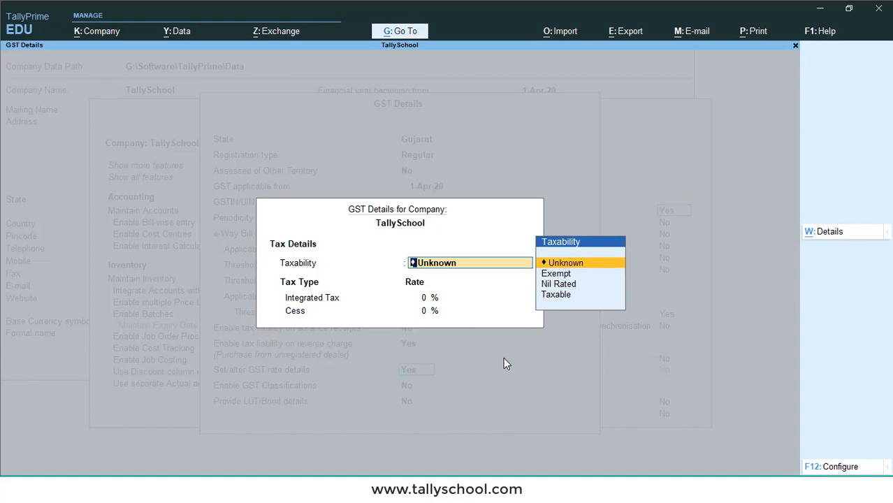
key("Escape")
key("Escape")
key("y")
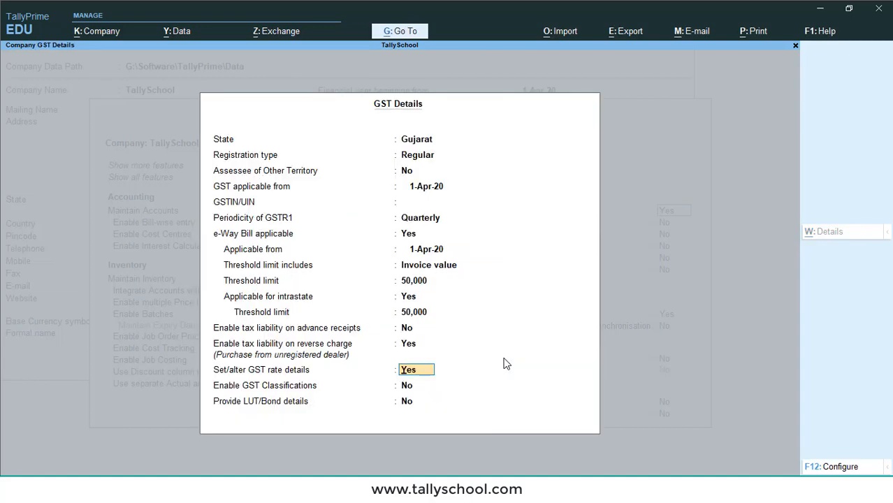
type("n")
- Enable GST Classifications, keep GST rate details and LUT/Bond details at No, and accept the GST details
key("Return")
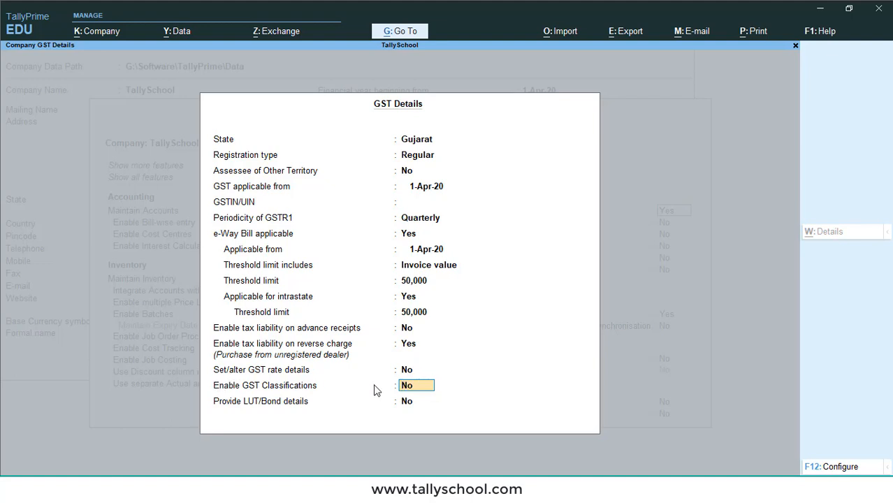
type("y")
key("Return")
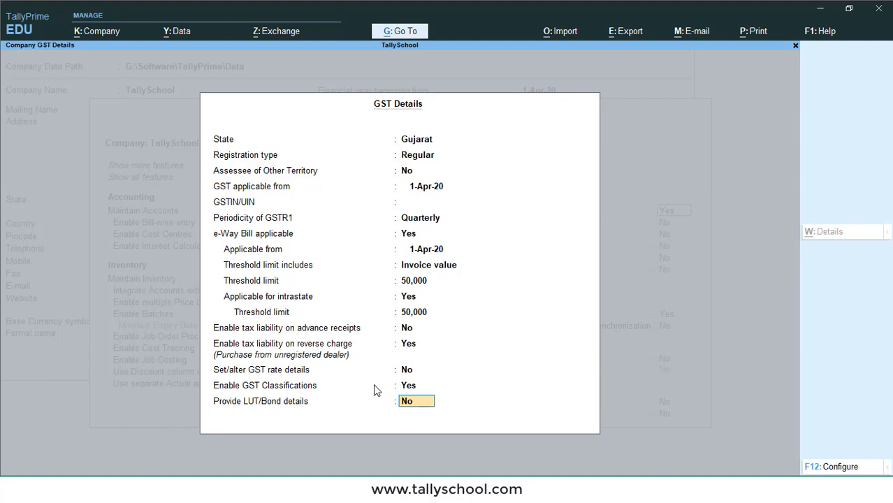
key("Return")
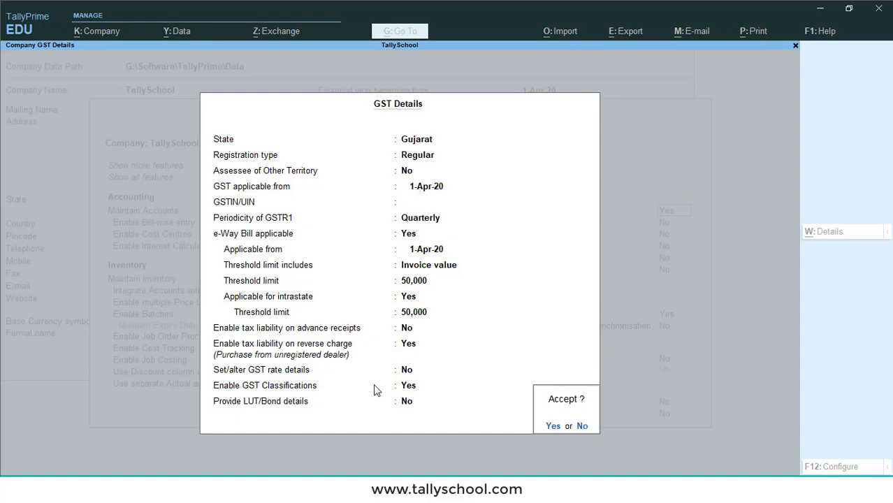
key("Return")
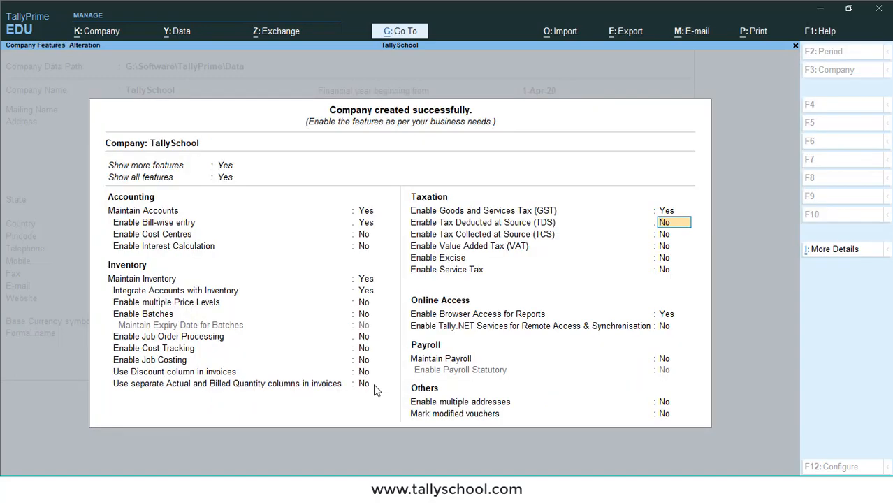
- Keep the remaining taxation, online access, payroll and other features at their defaults and accept the company features
key("Return")
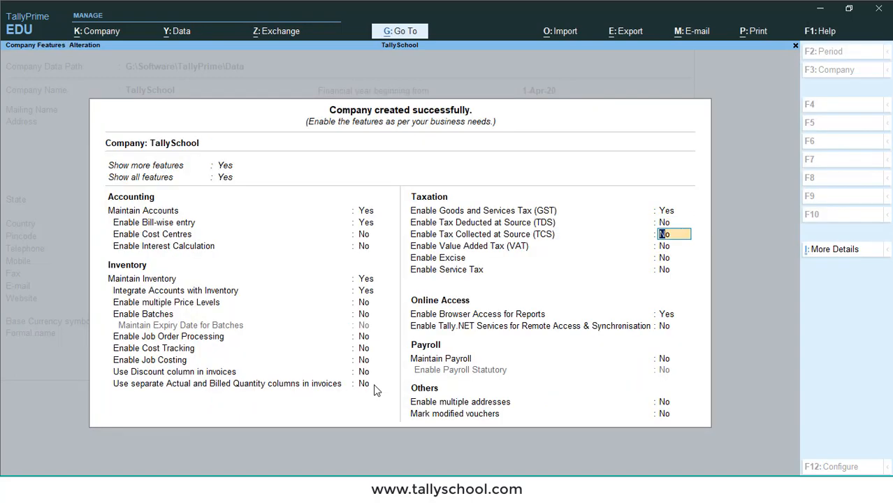
key("Return")
key("Return")
key("Return")
key("Return")
key("Return")
key("Return")
key("Return")
key("Return")
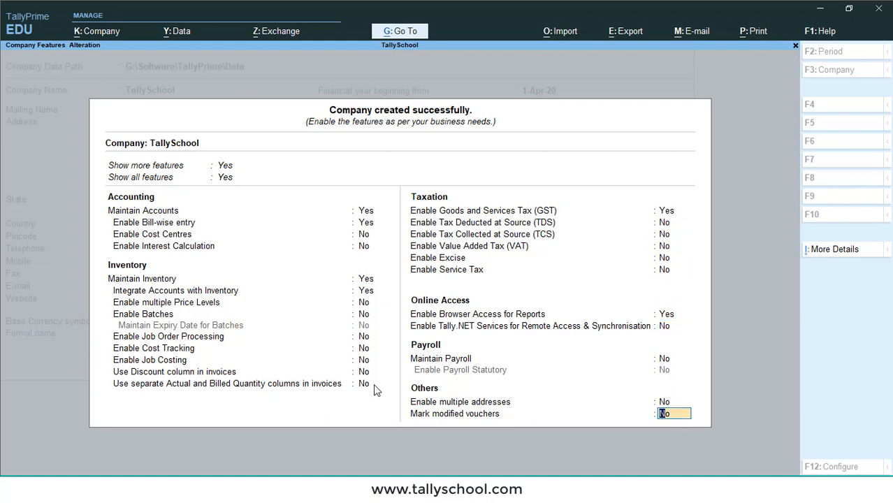
key("Return")
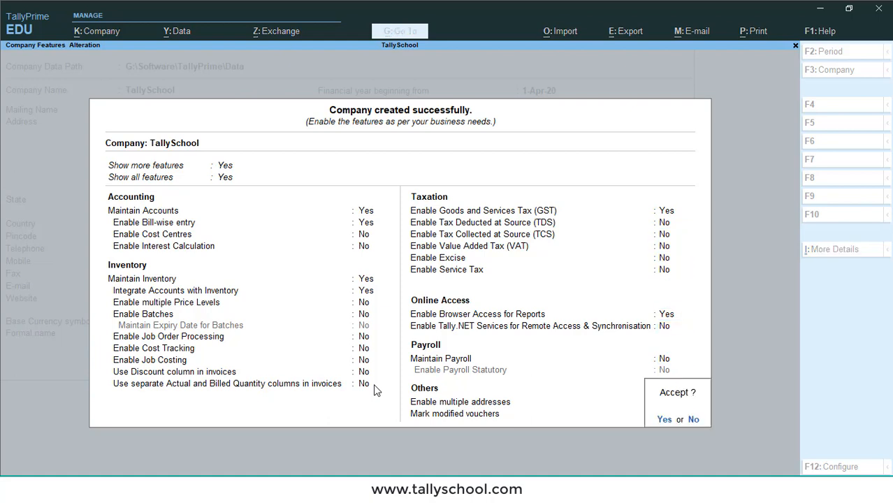
key("Return")
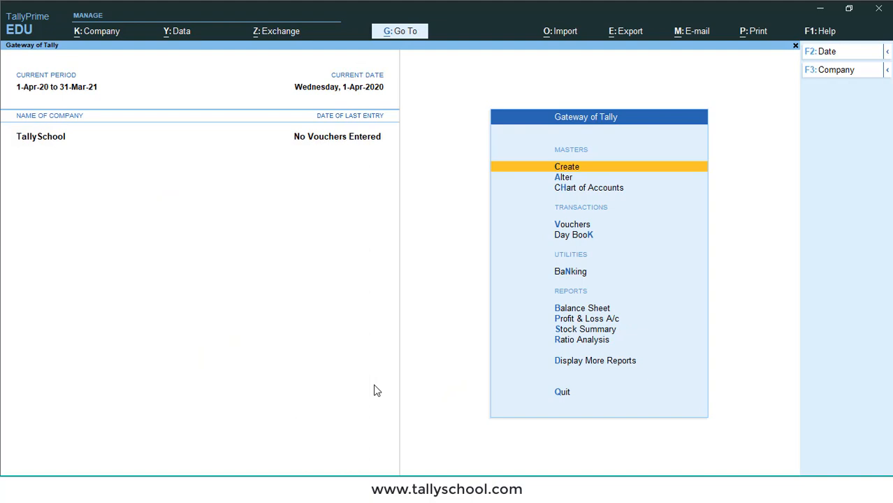